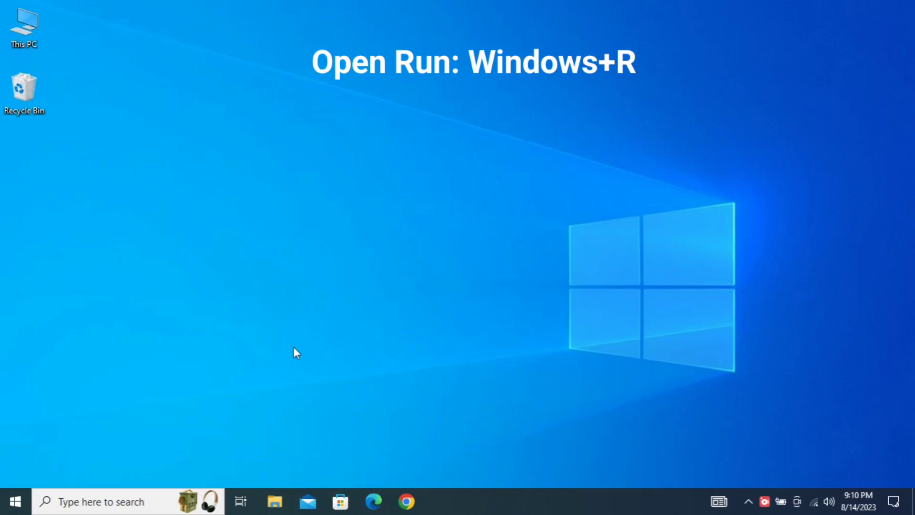
- Open the Network Connections window by running ncpa.cpl
{"action": "key", "text": "super+r"}
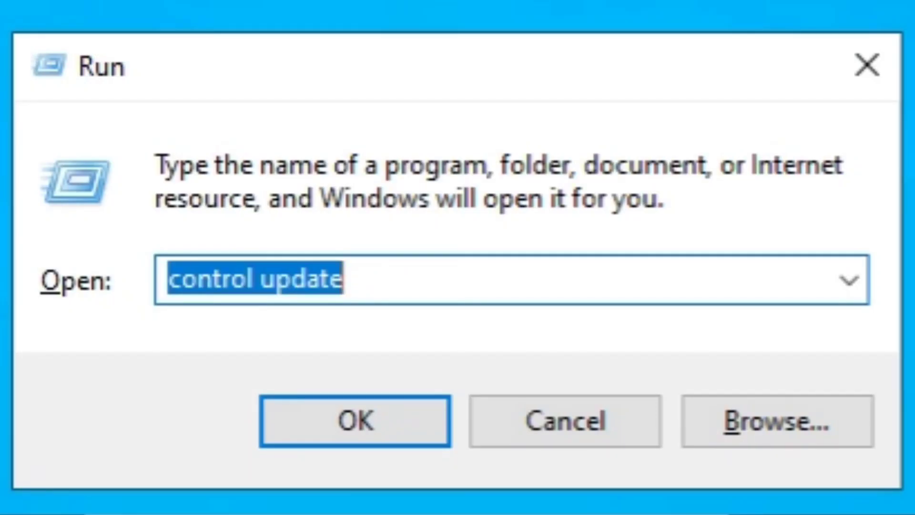
{"action": "type", "text": "ncpa.cpl"}
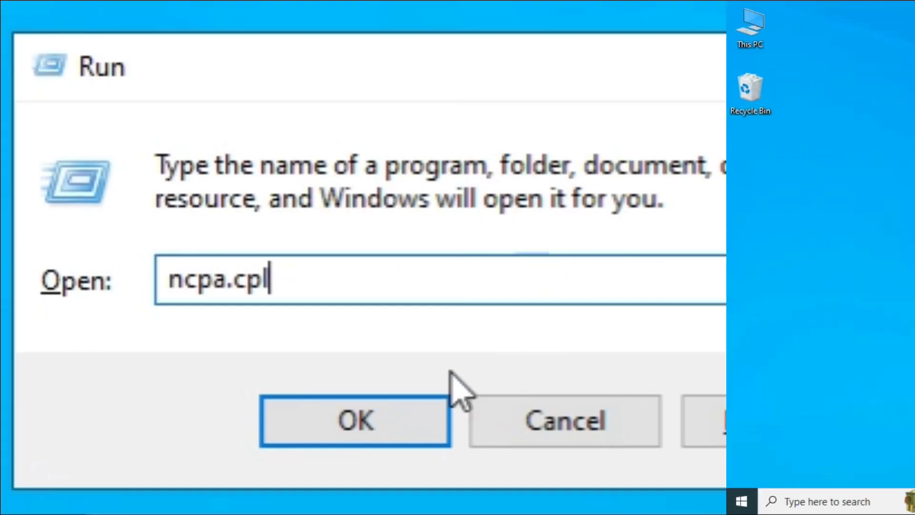
{"action": "left_click", "coordinate": [438, 406]}
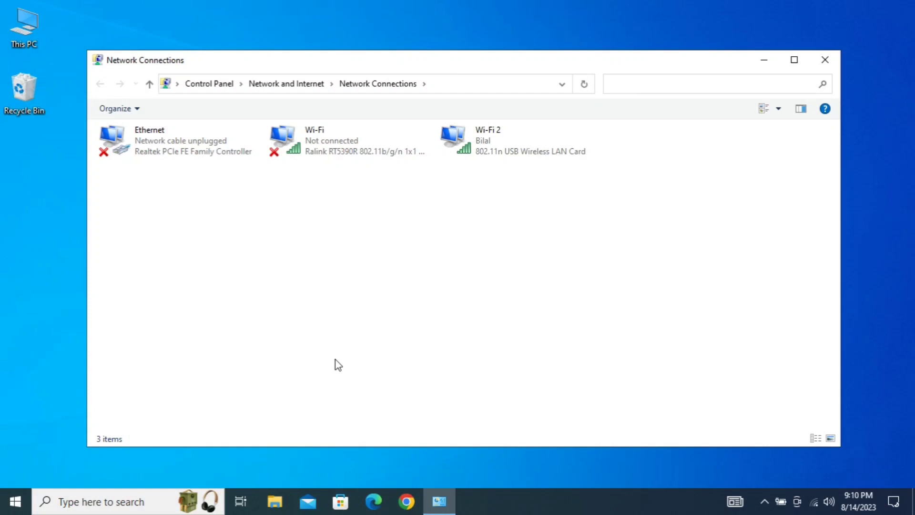
- Open the properties of the Wi-Fi 2 connection
{"action": "left_click", "coordinate": [463, 152]}
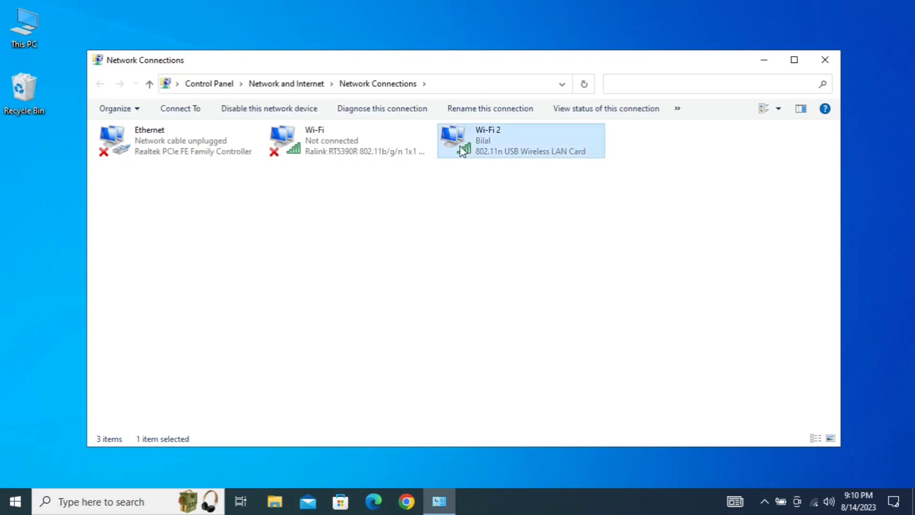
{"action": "left_click", "coordinate": [347, 158]}
{"action": "left_click", "coordinate": [197, 152]}
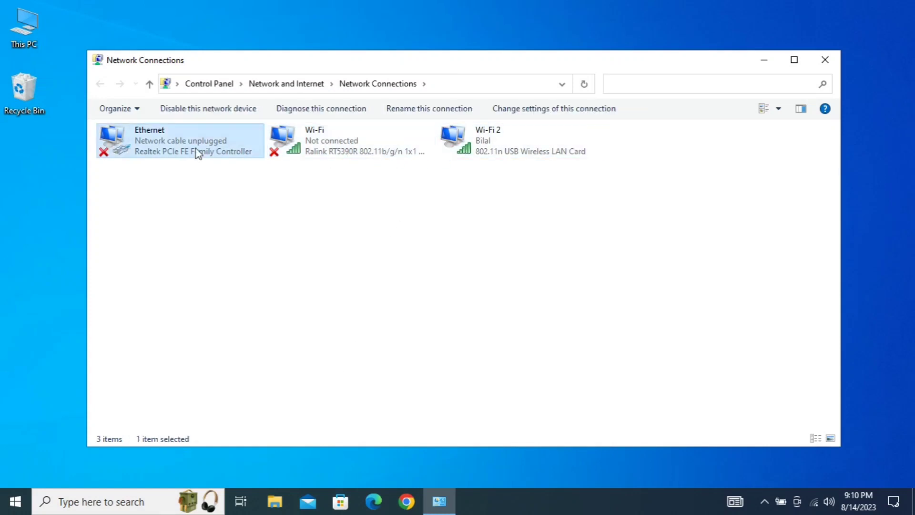
{"action": "left_click", "coordinate": [492, 146]}
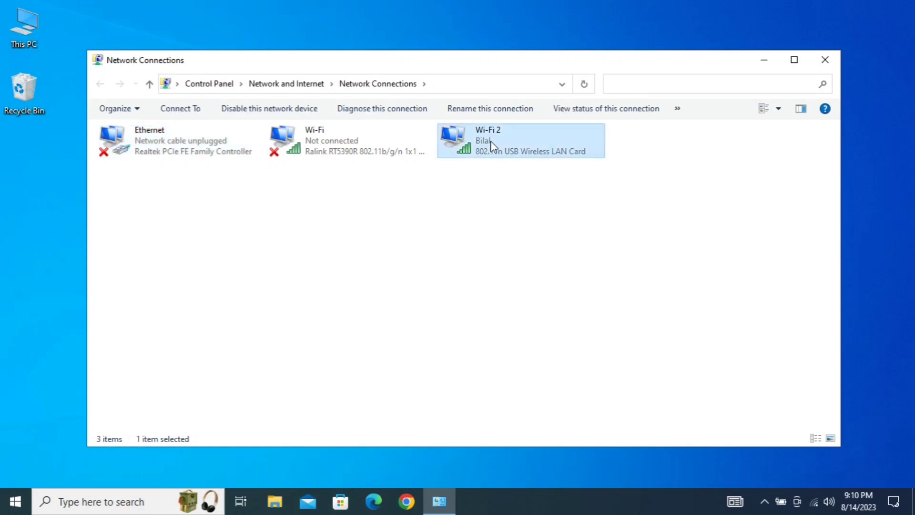
{"action": "right_click", "coordinate": [492, 144]}
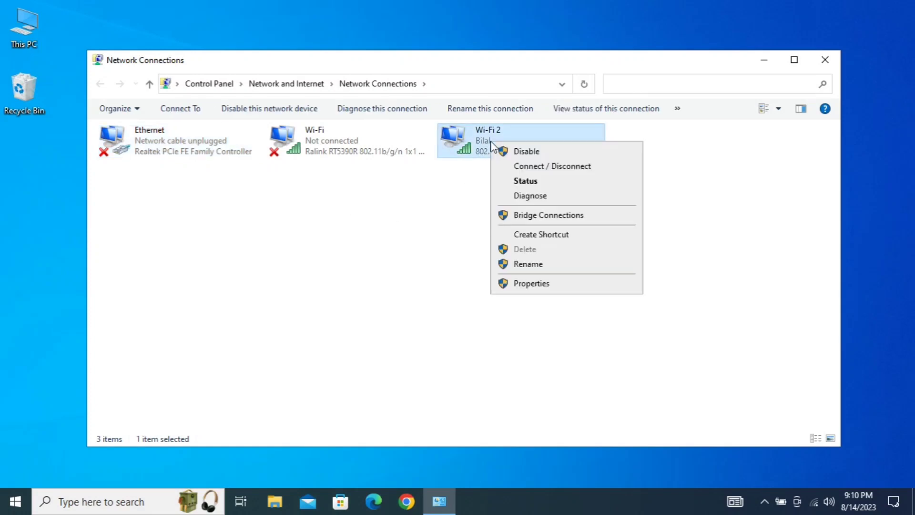
{"action": "left_click", "coordinate": [522, 284]}
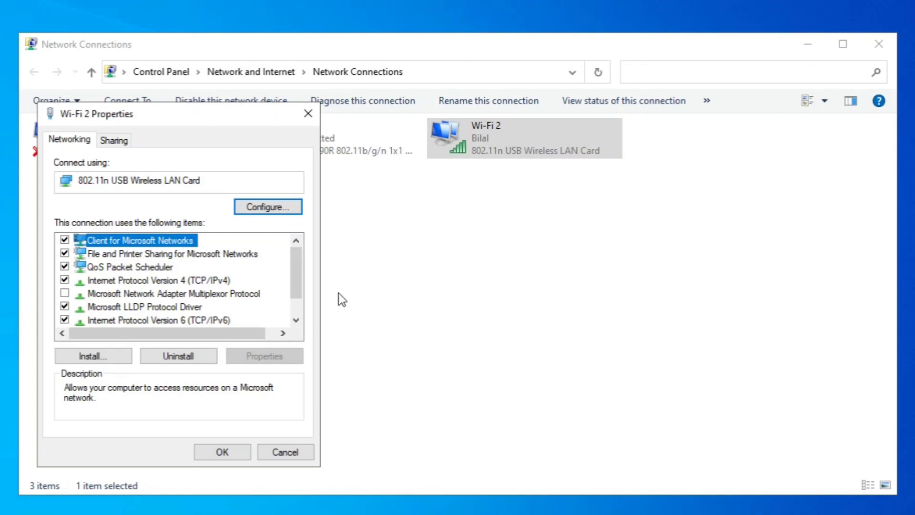
- Open the Wi-Fi 2 adapter's device configuration and start updating its driver
{"action": "left_click", "coordinate": [125, 280]}
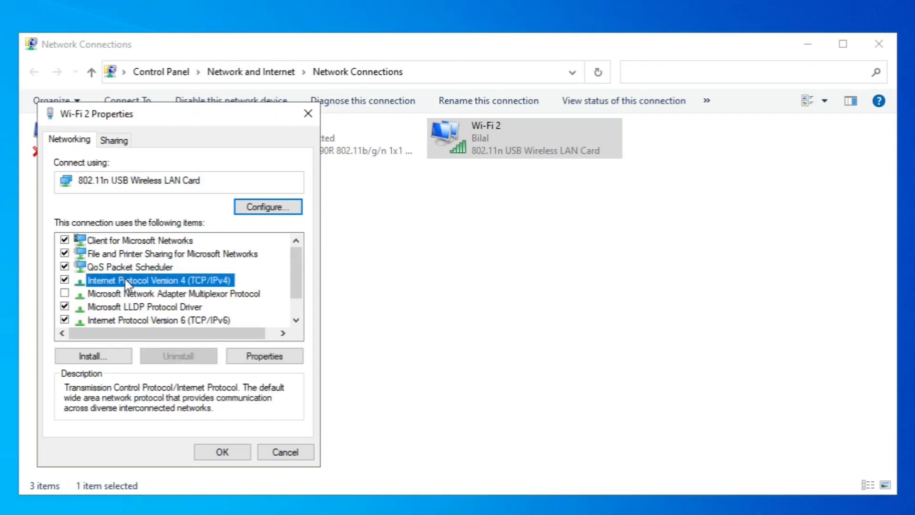
{"action": "left_click", "coordinate": [288, 205]}
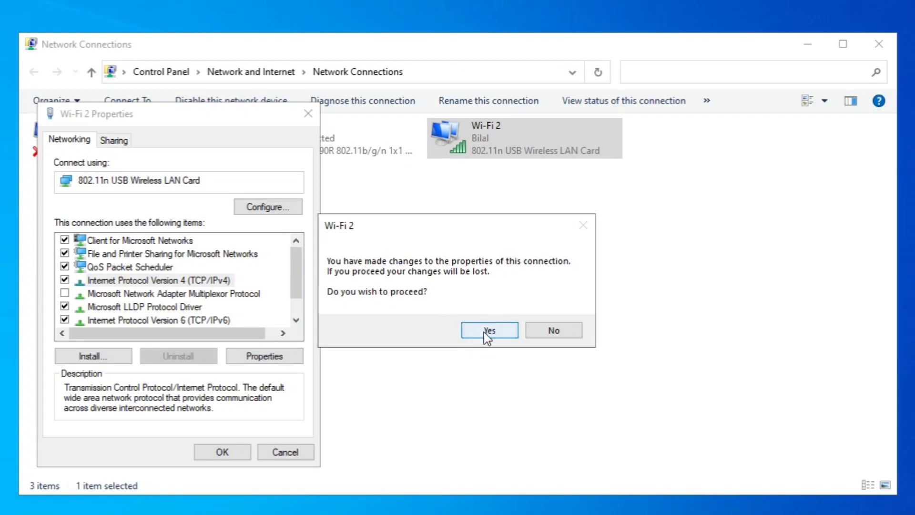
{"action": "left_click", "coordinate": [484, 331]}
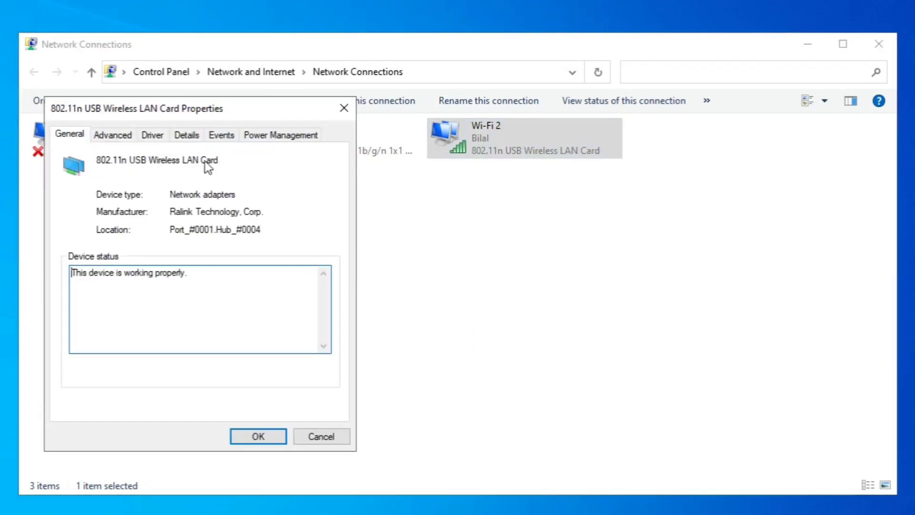
{"action": "left_click", "coordinate": [144, 134]}
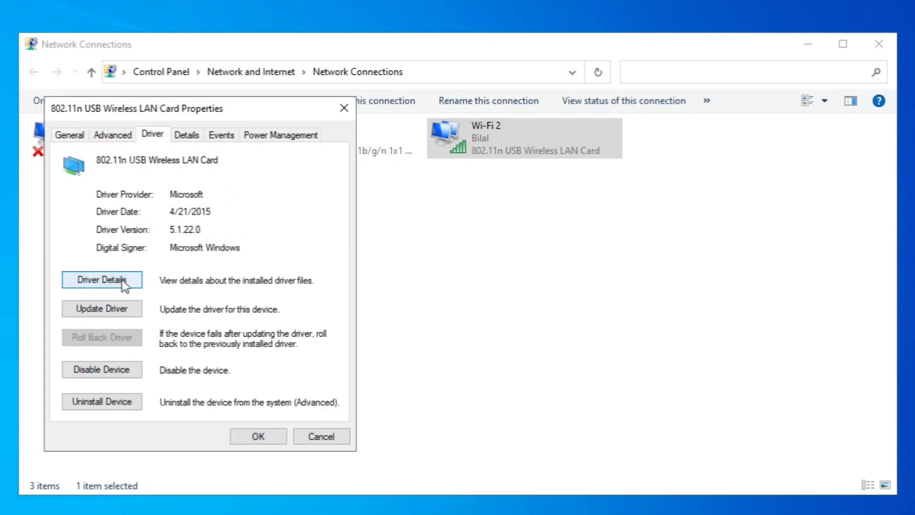
{"action": "left_click", "coordinate": [126, 313]}
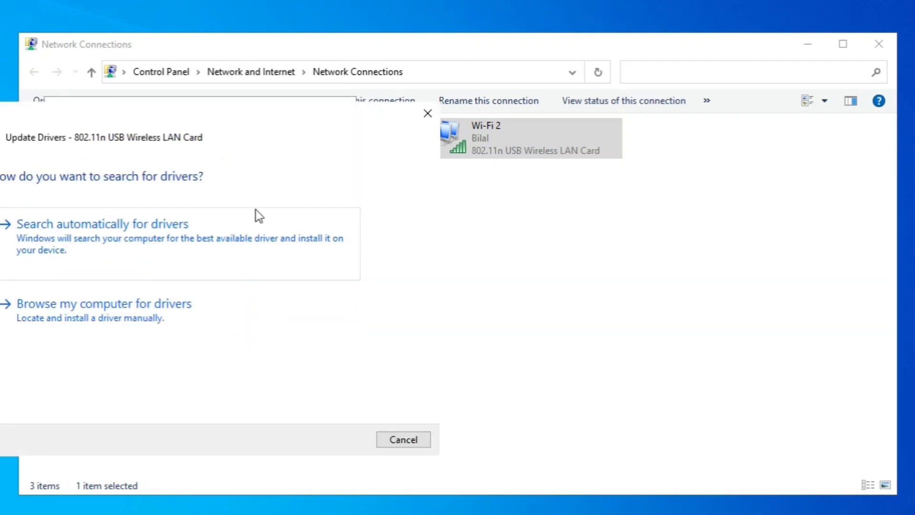
- Install the 802.11n USB Wireless LAN Card driver from the list of available drivers on the computer, then close the dialogs
{"action": "left_click_drag", "start_coordinate": [239, 114], "coordinate": [677, 167]}
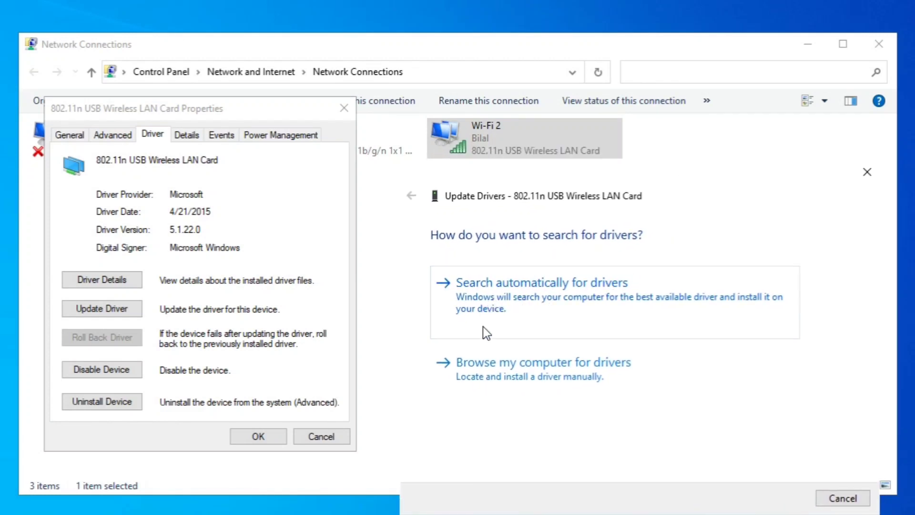
{"action": "left_click", "coordinate": [557, 375]}
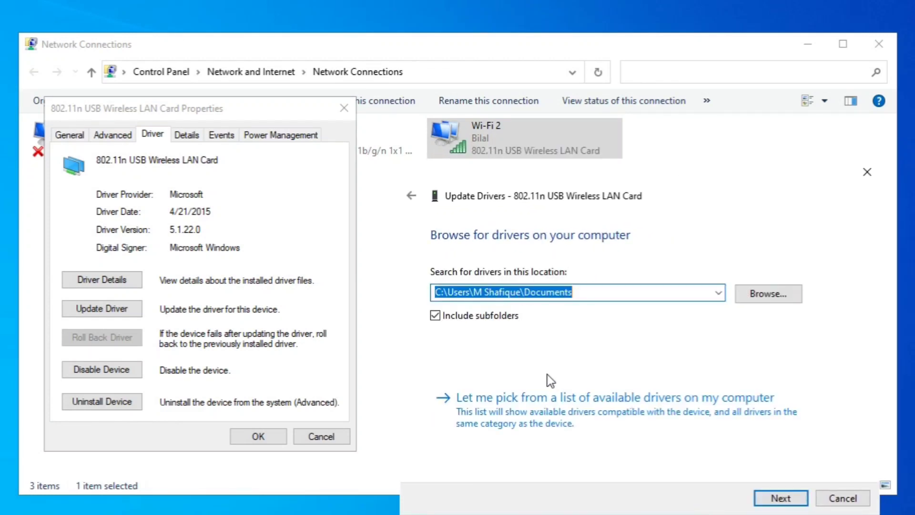
{"action": "left_click", "coordinate": [520, 422]}
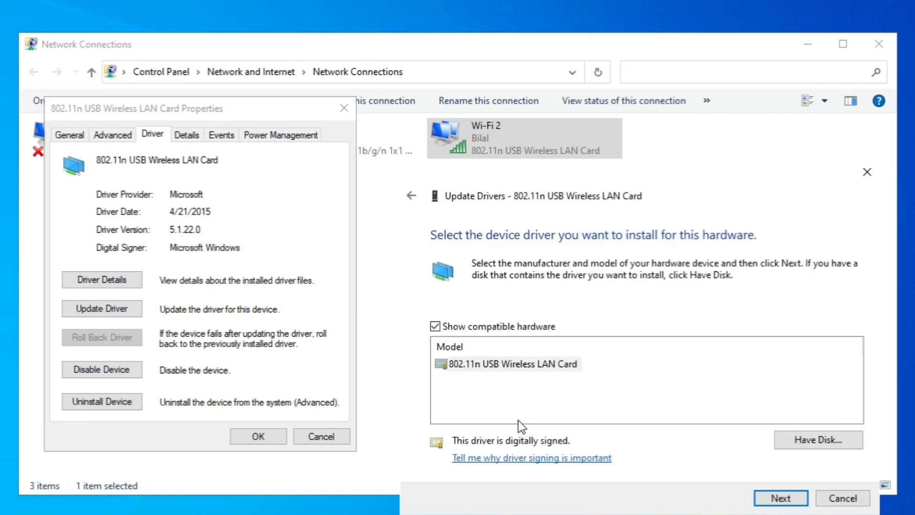
{"action": "left_click", "coordinate": [502, 370]}
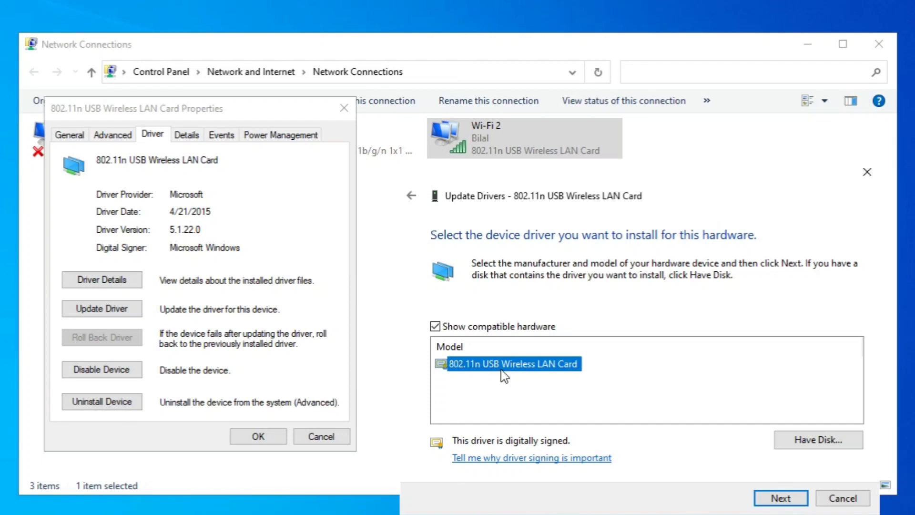
{"action": "left_click", "coordinate": [780, 498]}
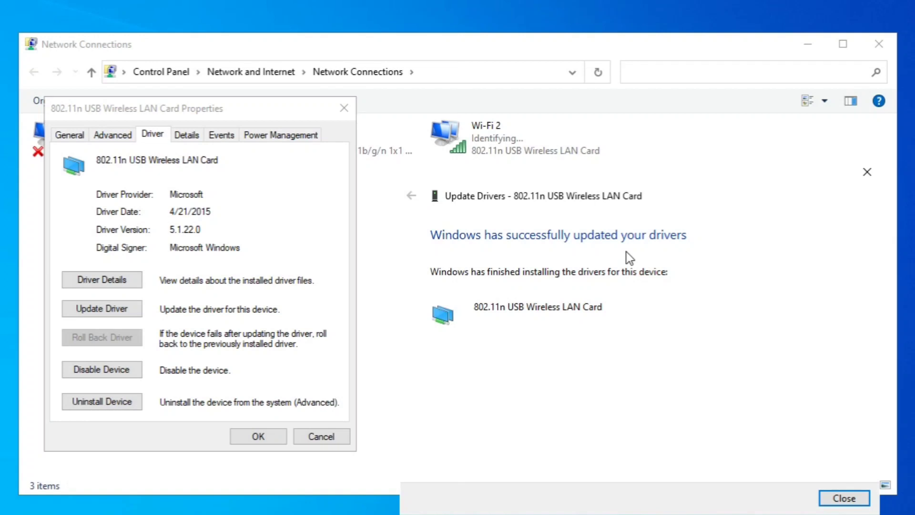
{"action": "left_click", "coordinate": [836, 499]}
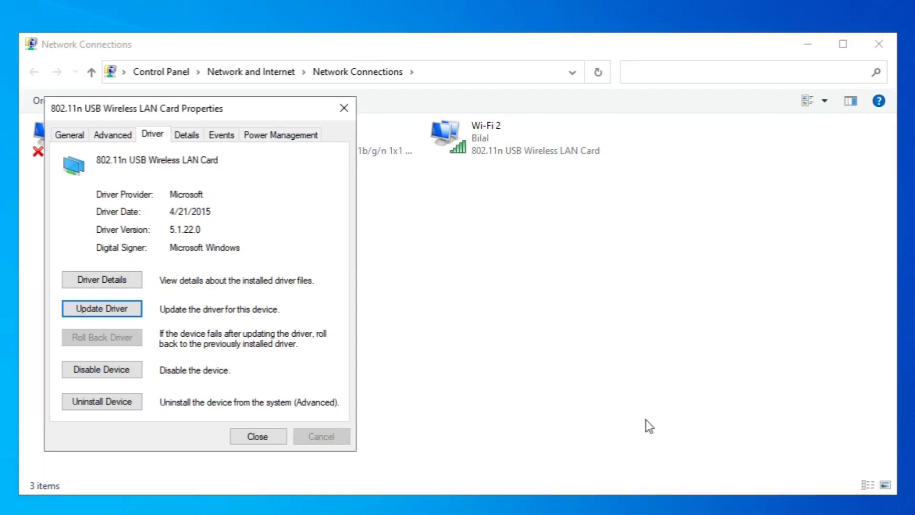
{"action": "left_click", "coordinate": [275, 435]}
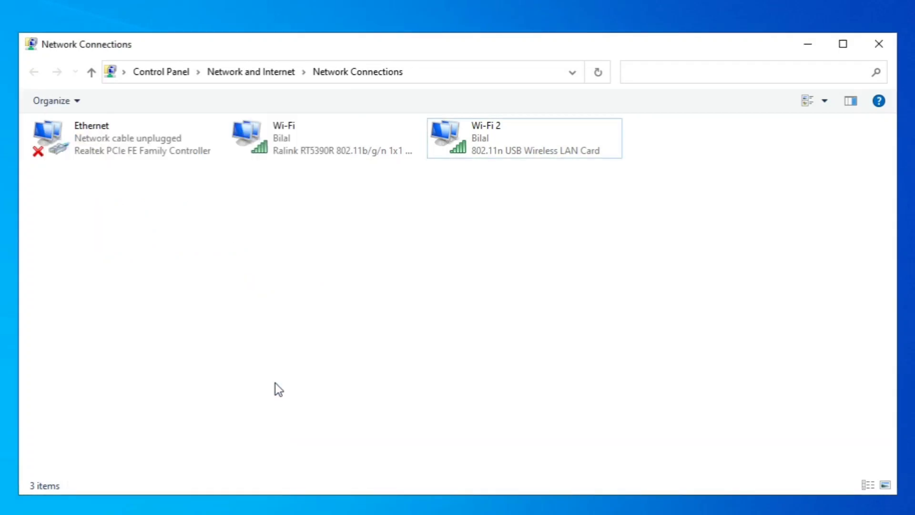
- Open the Wi-Fi connection's adapter configuration and start updating its driver
{"action": "left_click", "coordinate": [299, 151]}
{"action": "right_click", "coordinate": [300, 150]}
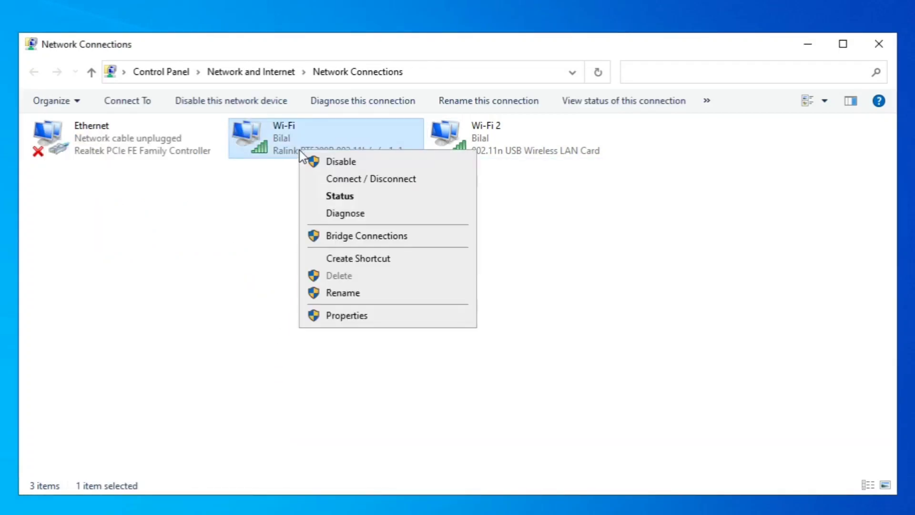
{"action": "left_click", "coordinate": [341, 316]}
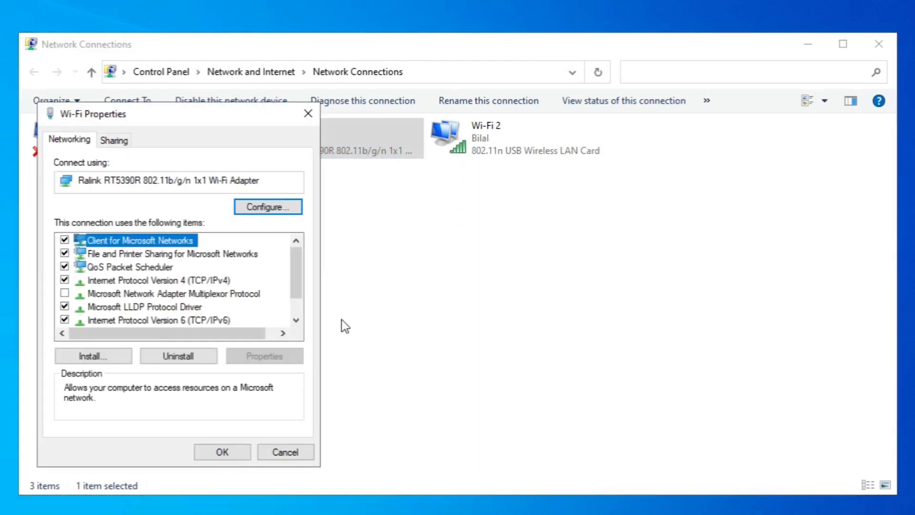
{"action": "left_click", "coordinate": [173, 279]}
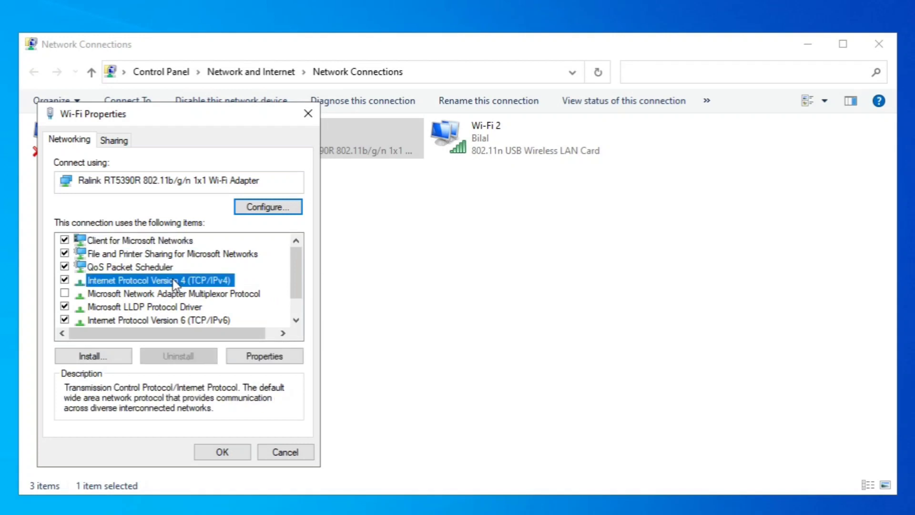
{"action": "left_click", "coordinate": [279, 212]}
{"action": "left_click", "coordinate": [499, 333]}
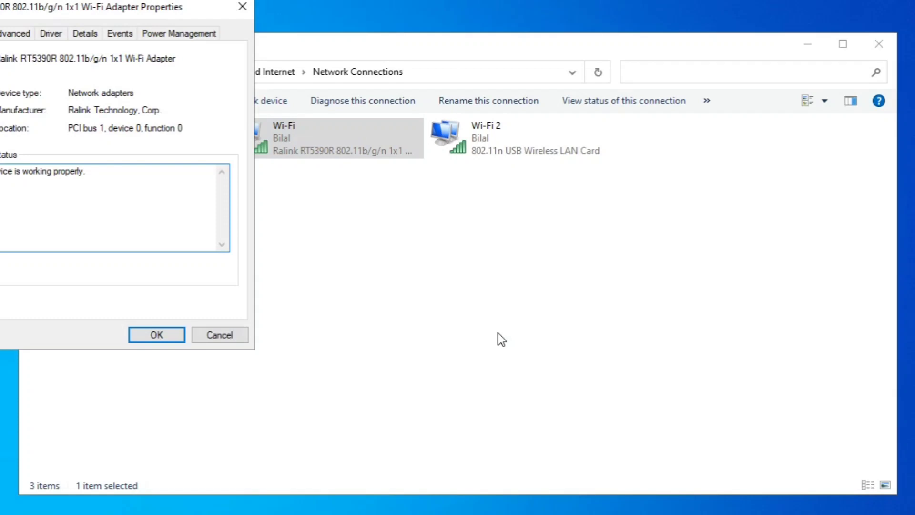
{"action": "left_click", "coordinate": [50, 35]}
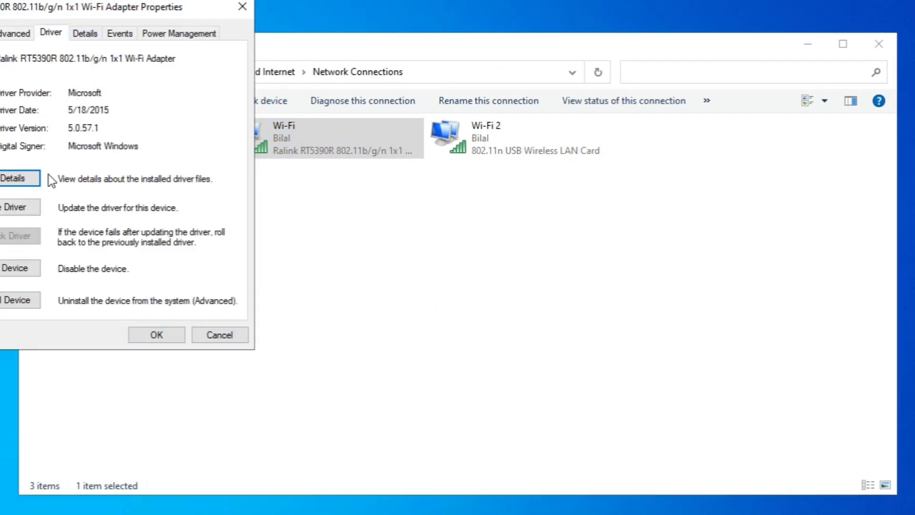
{"action": "left_click", "coordinate": [18, 210]}
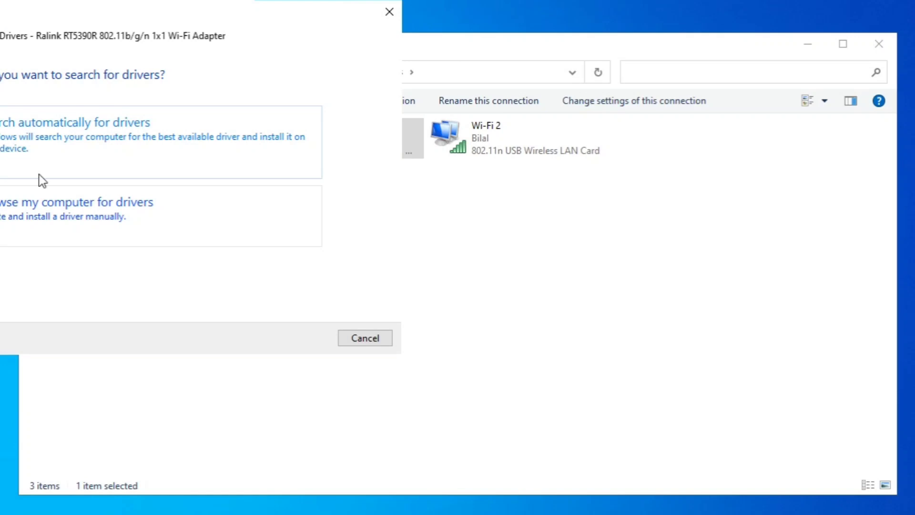
- Install the Ralink RT5390R 802.11b/g/n 1x1 Wi-Fi Adapter driver from the list of available drivers, then close the dialogs
{"action": "left_click_drag", "start_coordinate": [151, 14], "coordinate": [164, 26]}
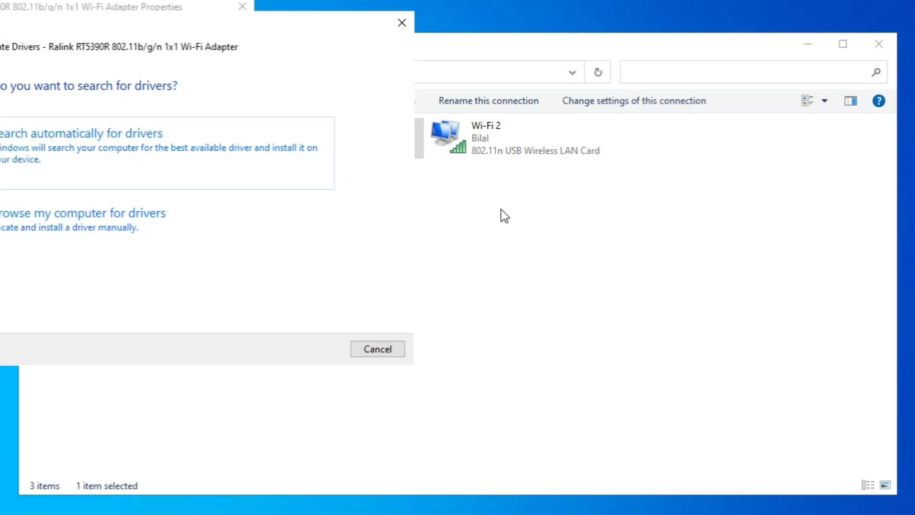
{"action": "left_click_drag", "start_coordinate": [97, 28], "coordinate": [495, 181]}
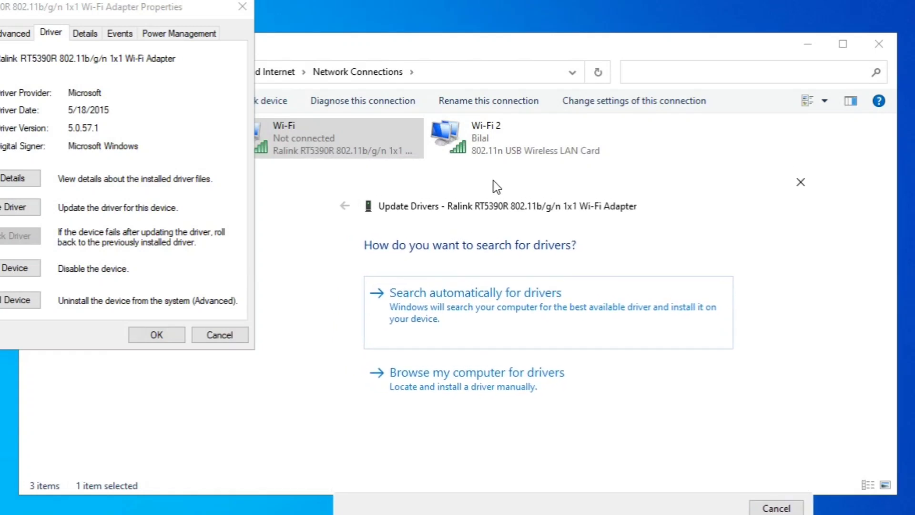
{"action": "left_click", "coordinate": [443, 380]}
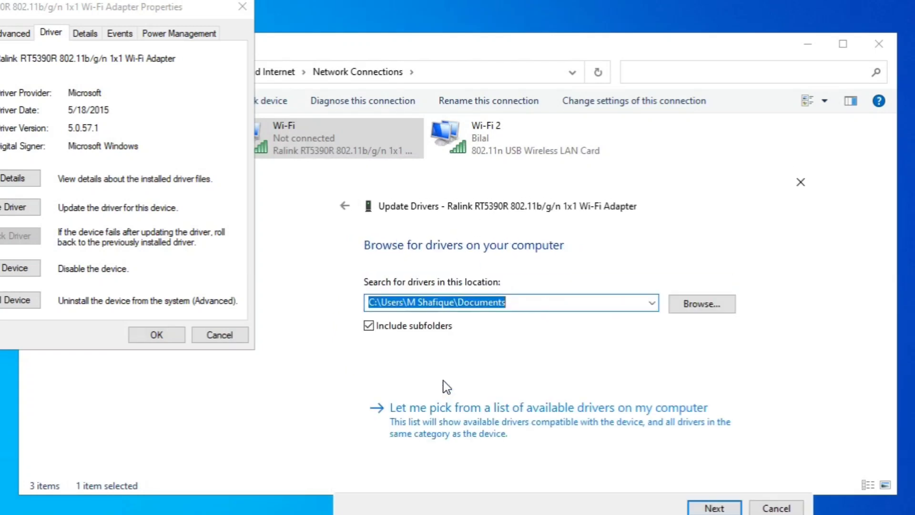
{"action": "left_click", "coordinate": [438, 429]}
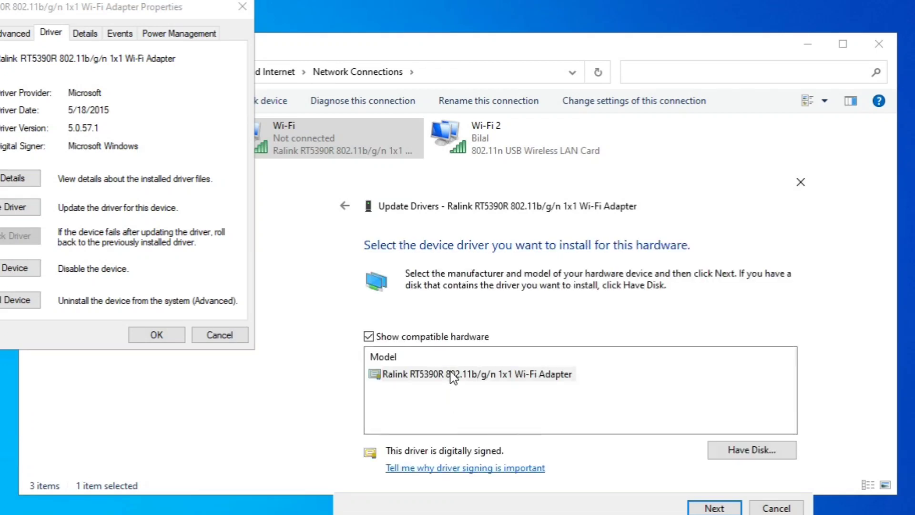
{"action": "left_click", "coordinate": [453, 376]}
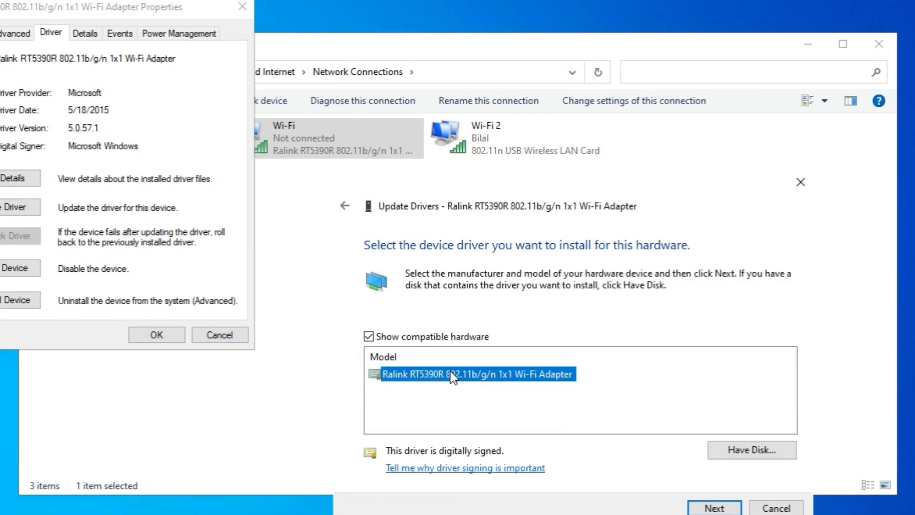
{"action": "left_click", "coordinate": [702, 511]}
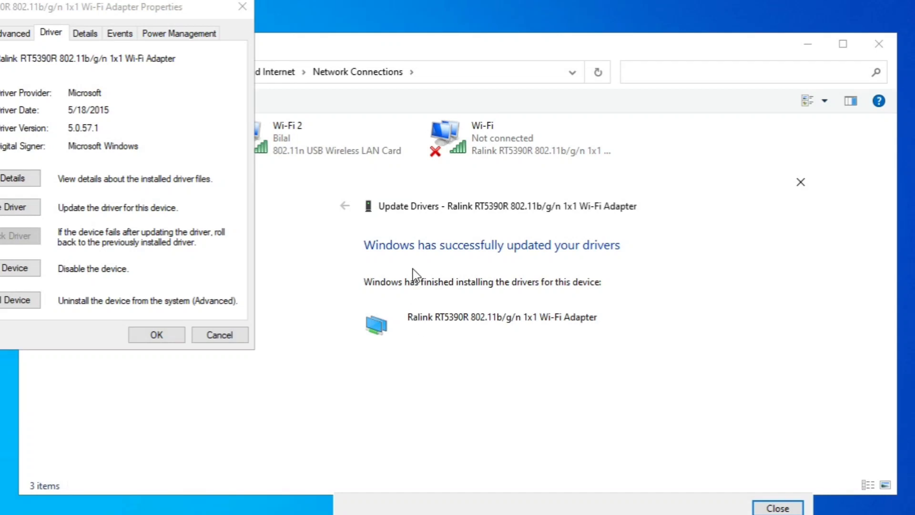
{"action": "left_click", "coordinate": [771, 509]}
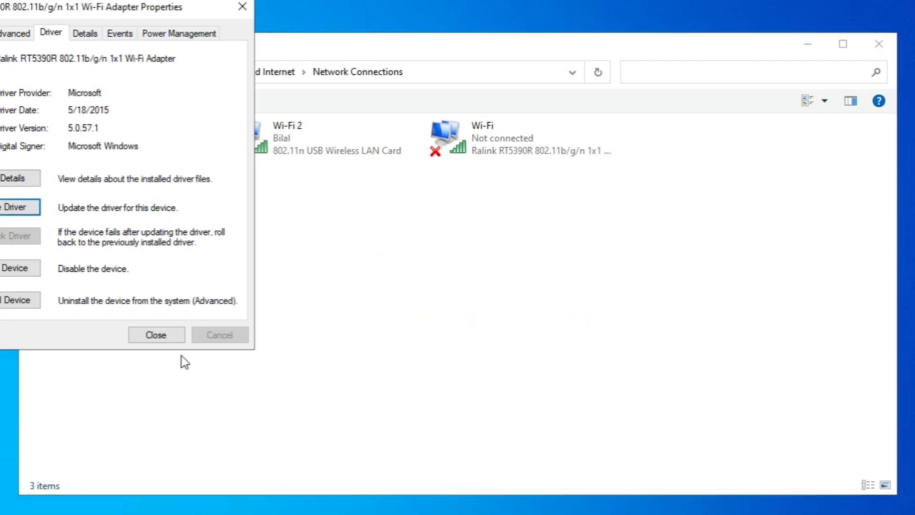
{"action": "left_click", "coordinate": [152, 334]}
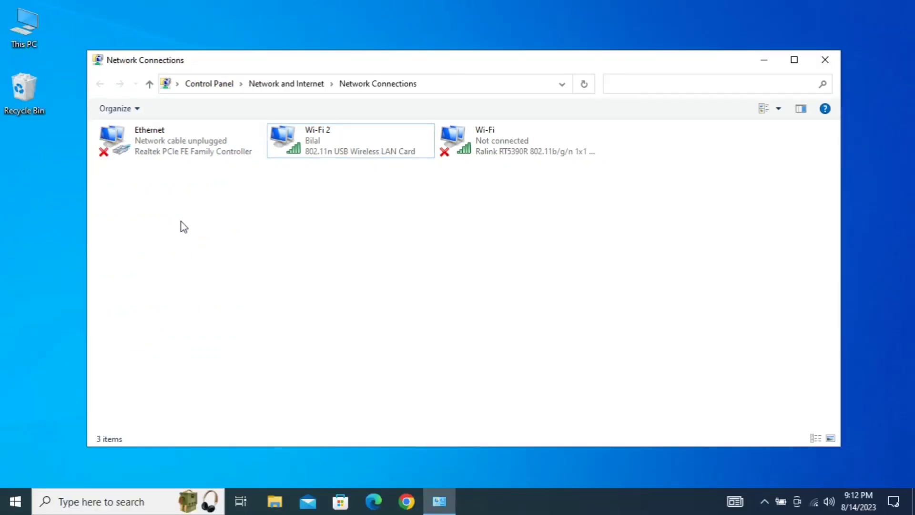
- Open the Ethernet adapter's device configuration from its connection properties and start updating its driver
{"action": "left_click", "coordinate": [168, 152]}
{"action": "right_click", "coordinate": [168, 153]}
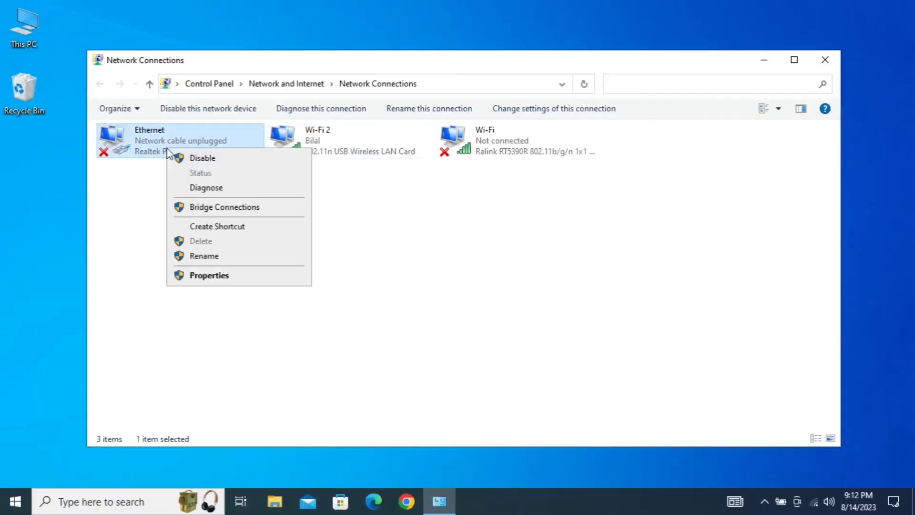
{"action": "left_click", "coordinate": [205, 279]}
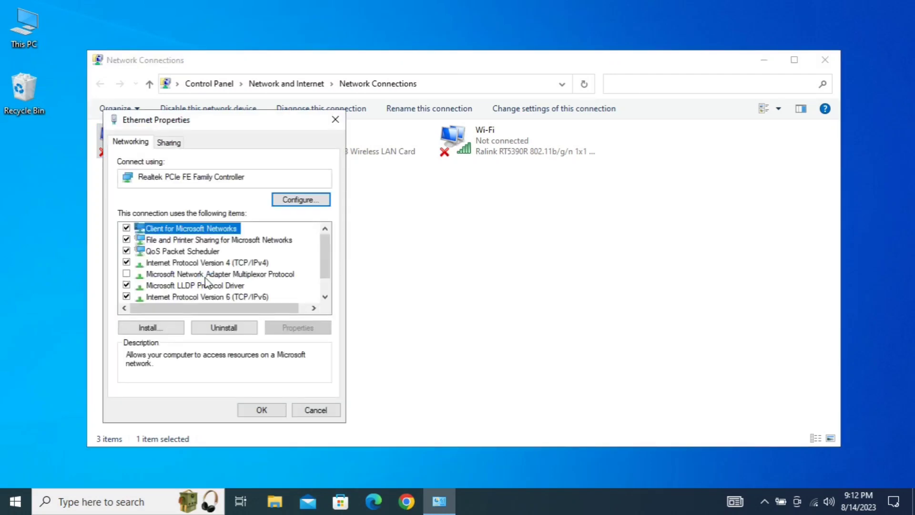
{"action": "left_click", "coordinate": [176, 265]}
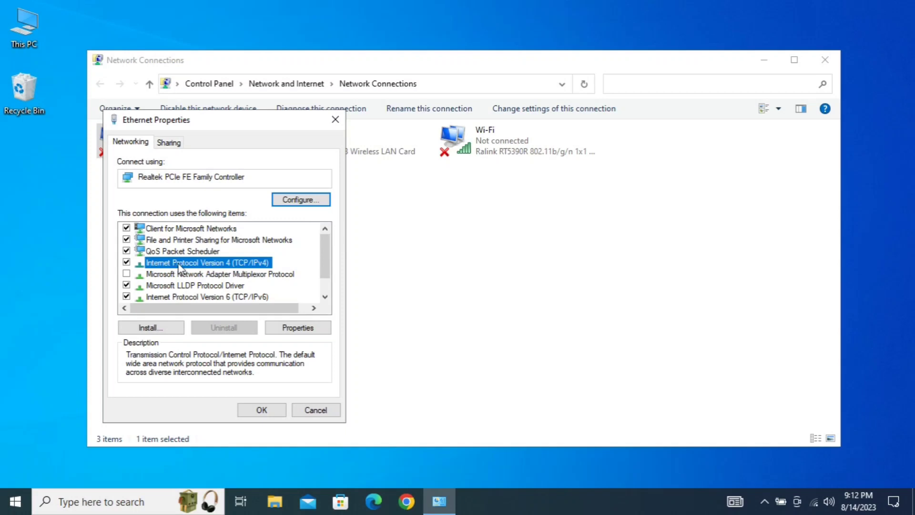
{"action": "left_click", "coordinate": [310, 200]}
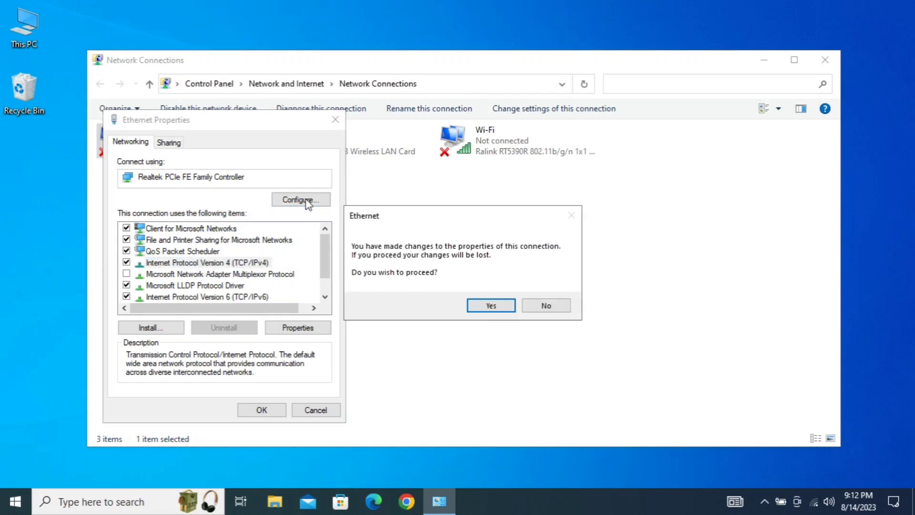
{"action": "left_click", "coordinate": [489, 306]}
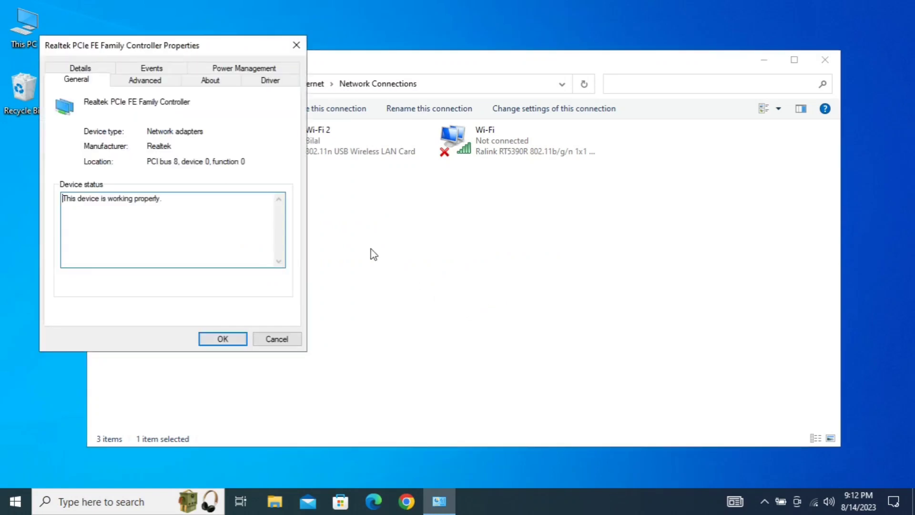
{"action": "left_click", "coordinate": [145, 80]}
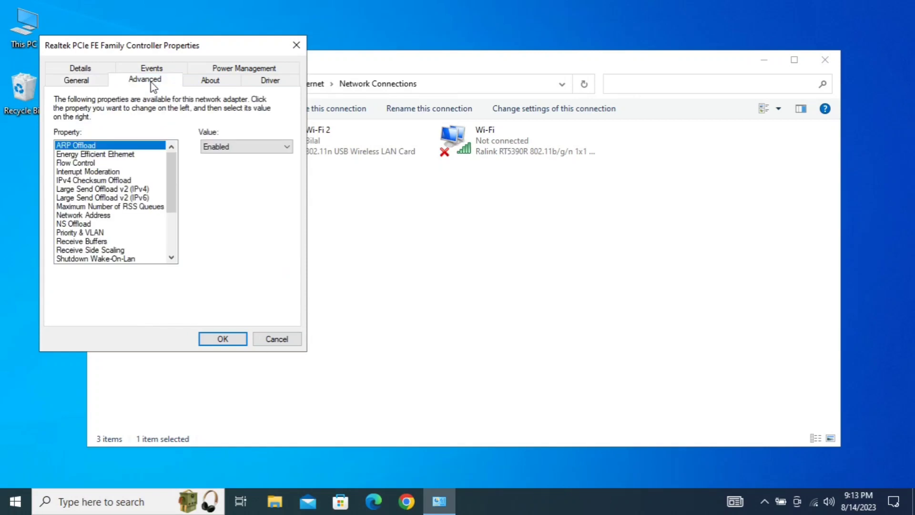
{"action": "left_click", "coordinate": [268, 81]}
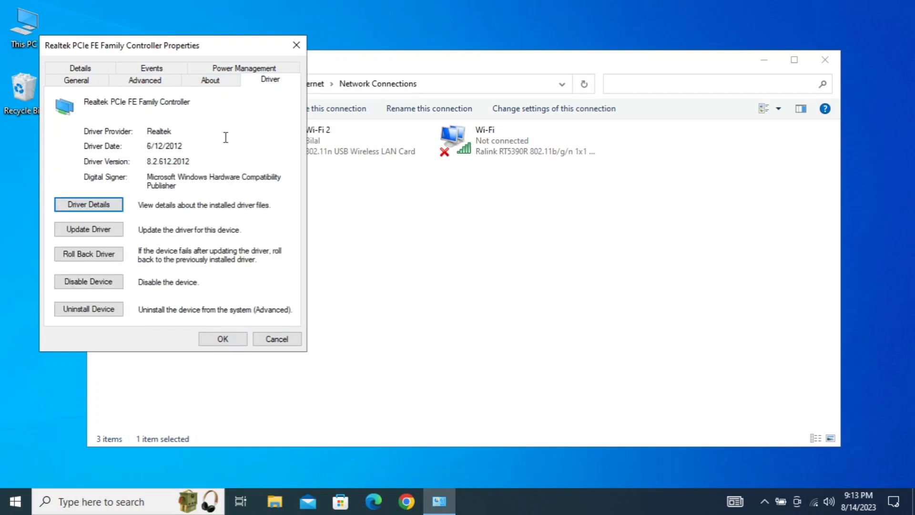
{"action": "left_click", "coordinate": [106, 232]}
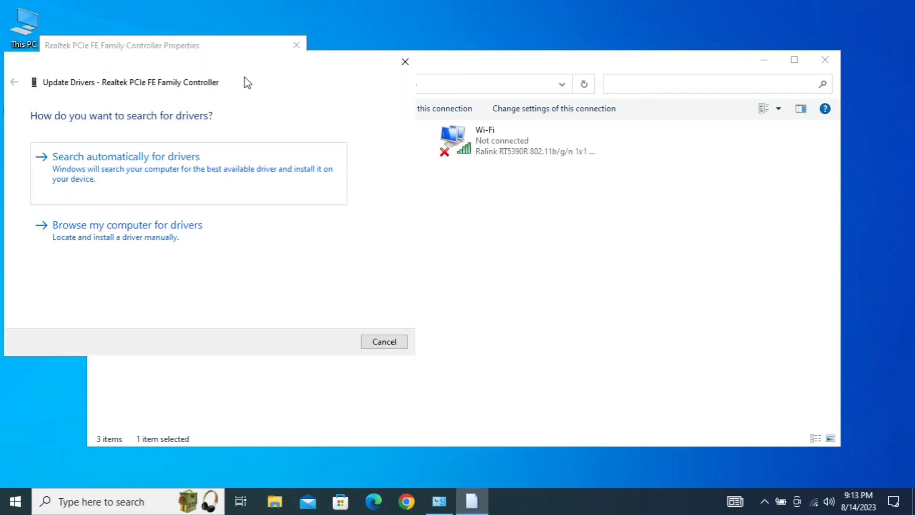
- Install the Realtek PCIe FE Family Controller (Microsoft) driver from the list of available drivers on the computer, then close the dialogs
{"action": "left_click_drag", "start_coordinate": [245, 82], "coordinate": [603, 199]}
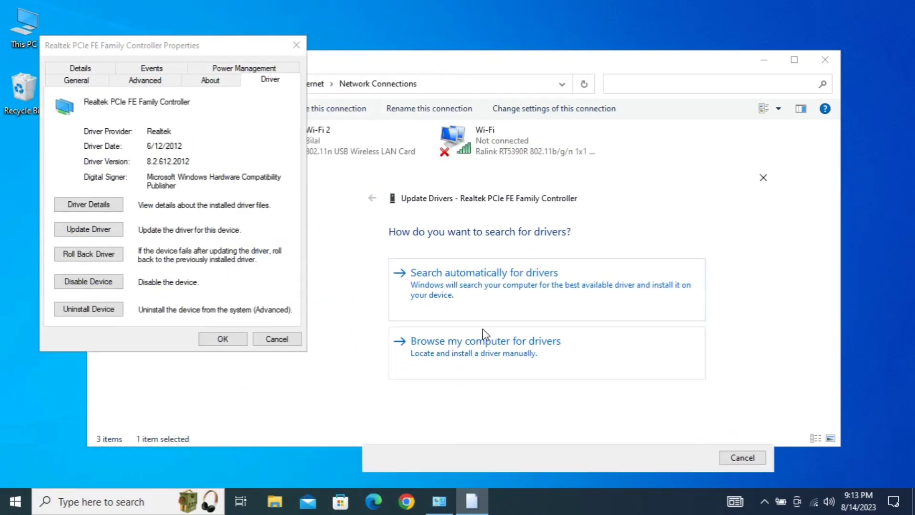
{"action": "left_click", "coordinate": [455, 347]}
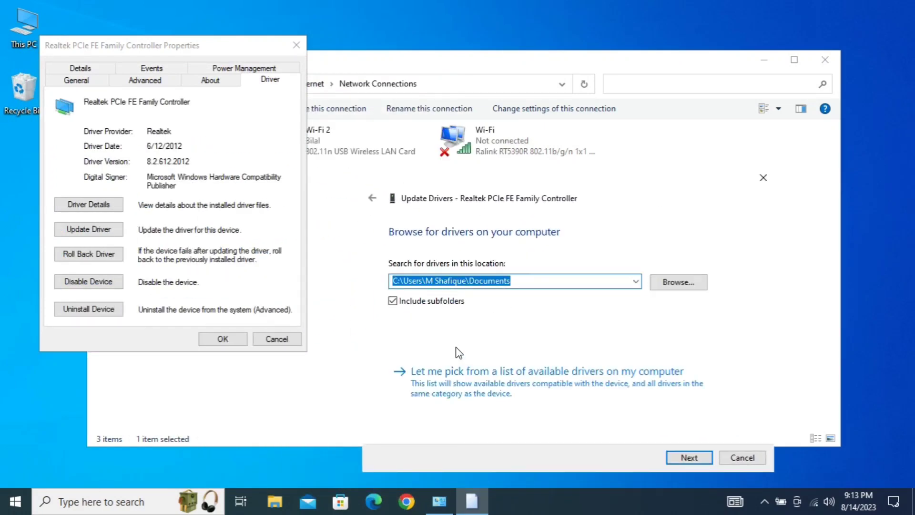
{"action": "left_click", "coordinate": [459, 380]}
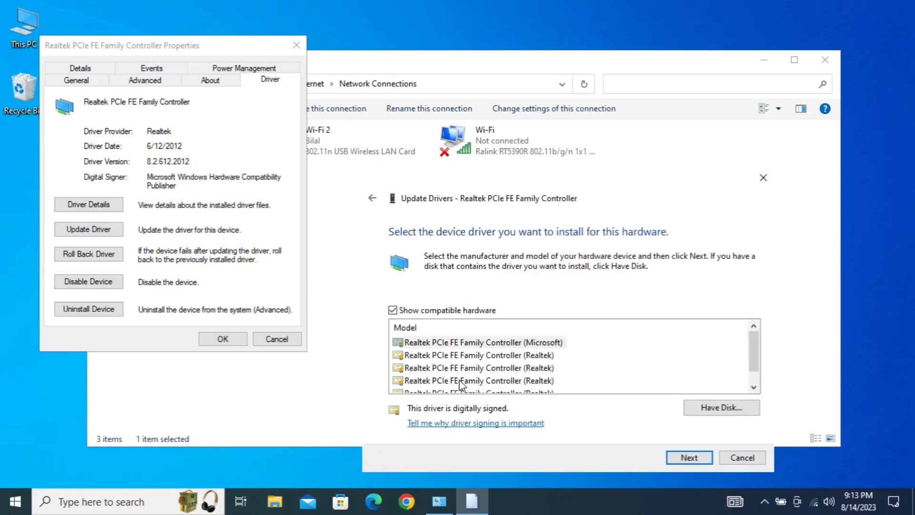
{"action": "left_click", "coordinate": [494, 344]}
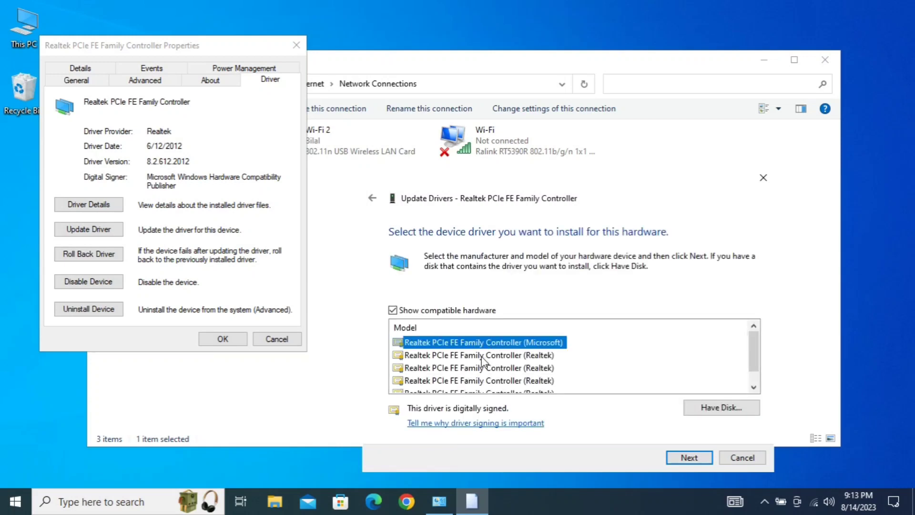
{"action": "left_click", "coordinate": [486, 356]}
{"action": "left_click", "coordinate": [485, 368]}
{"action": "left_click", "coordinate": [485, 380]}
{"action": "scroll", "coordinate": [486, 380], "scroll_direction": "down", "scroll_amount": 1}
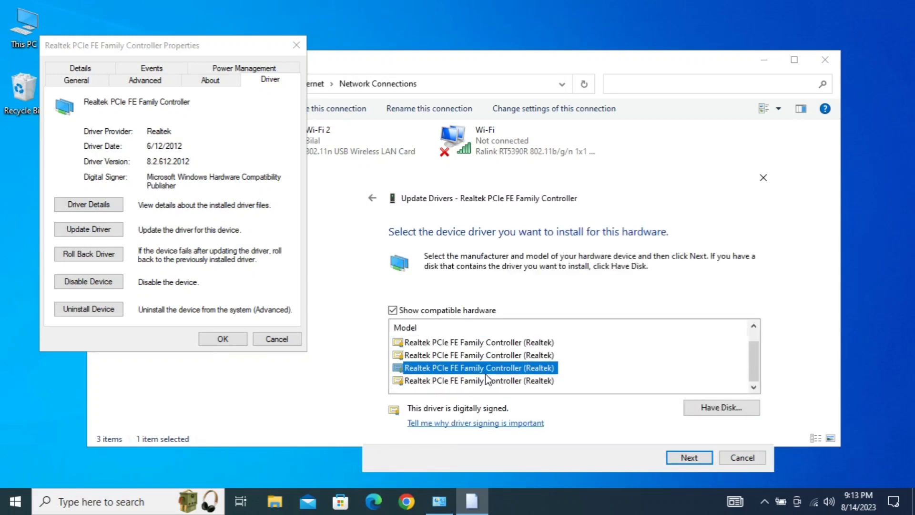
{"action": "scroll", "coordinate": [486, 375], "scroll_direction": "up", "scroll_amount": 1}
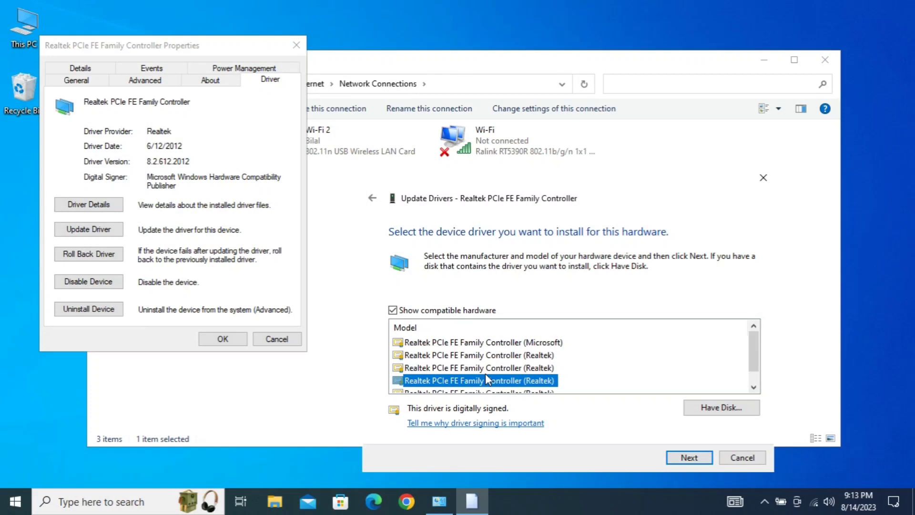
{"action": "left_click", "coordinate": [482, 342]}
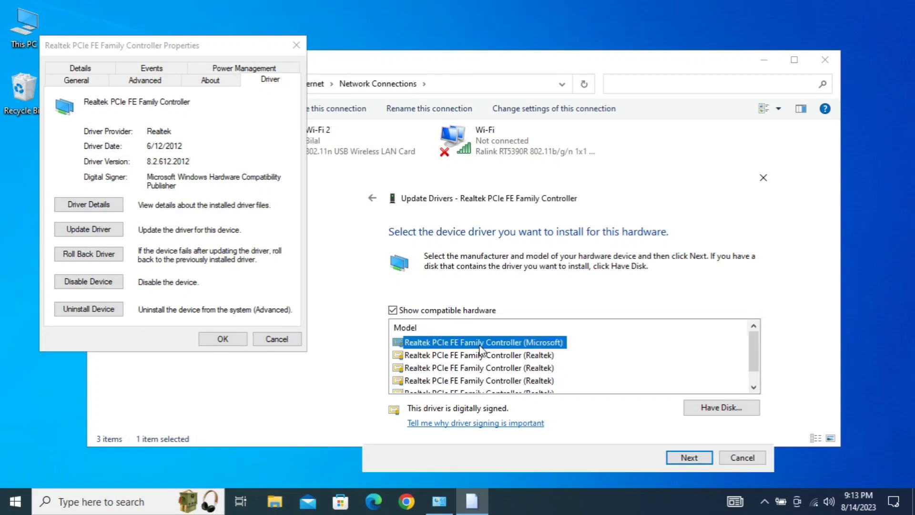
{"action": "left_click", "coordinate": [681, 459]}
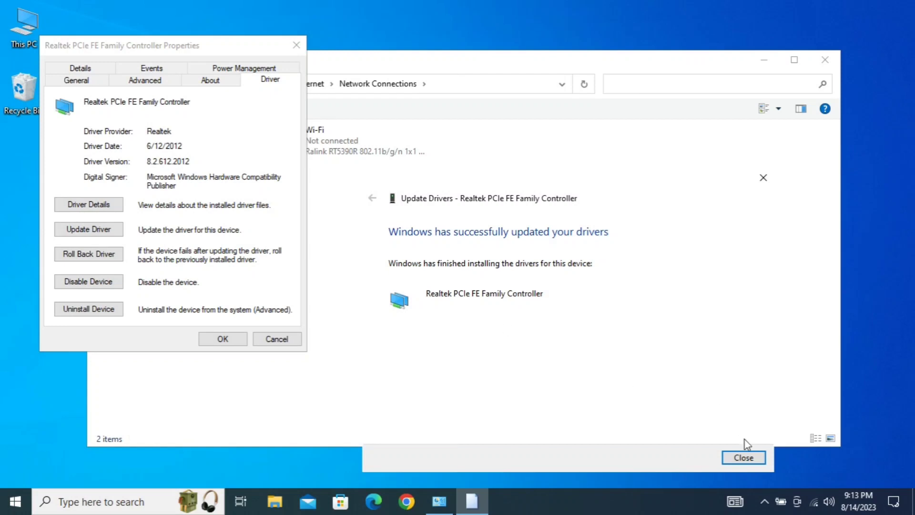
{"action": "left_click", "coordinate": [739, 458]}
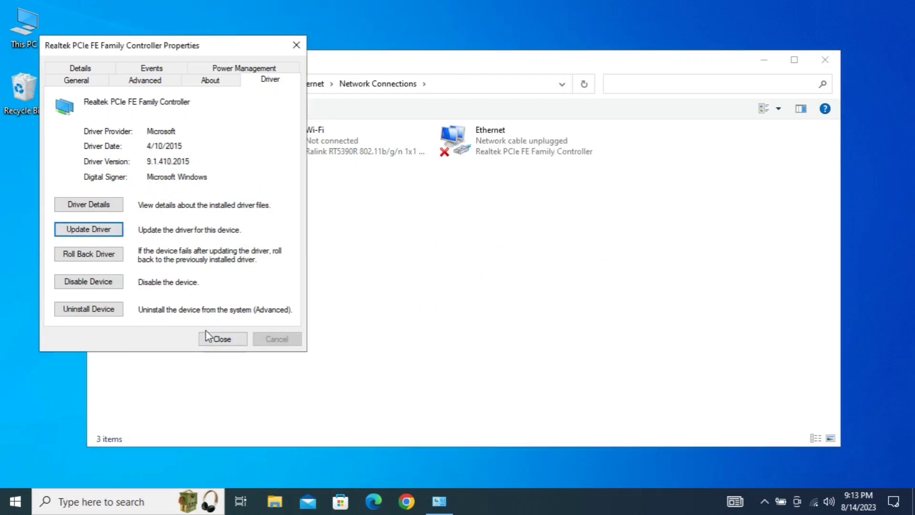
{"action": "left_click", "coordinate": [236, 343]}
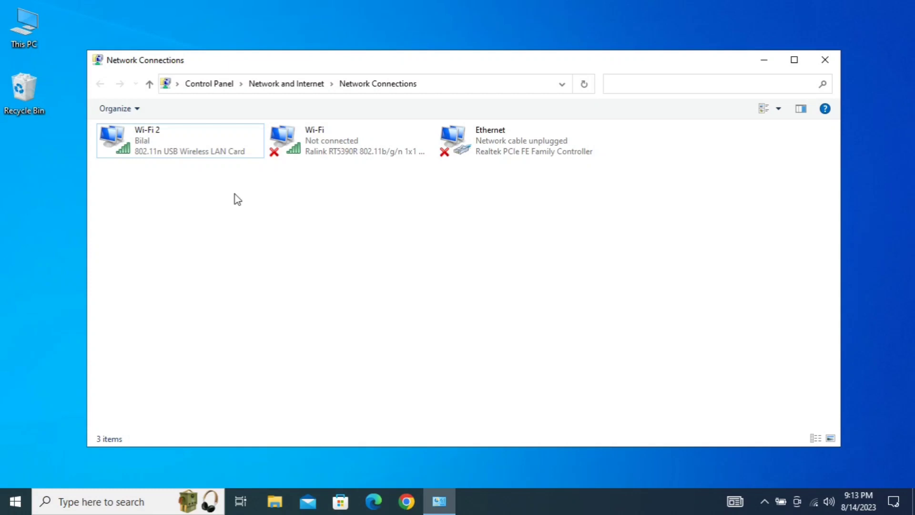
- Open Computer Management from This PC and expand System devices in Device Manager
{"action": "left_click", "coordinate": [20, 34]}
{"action": "right_click", "coordinate": [19, 38]}
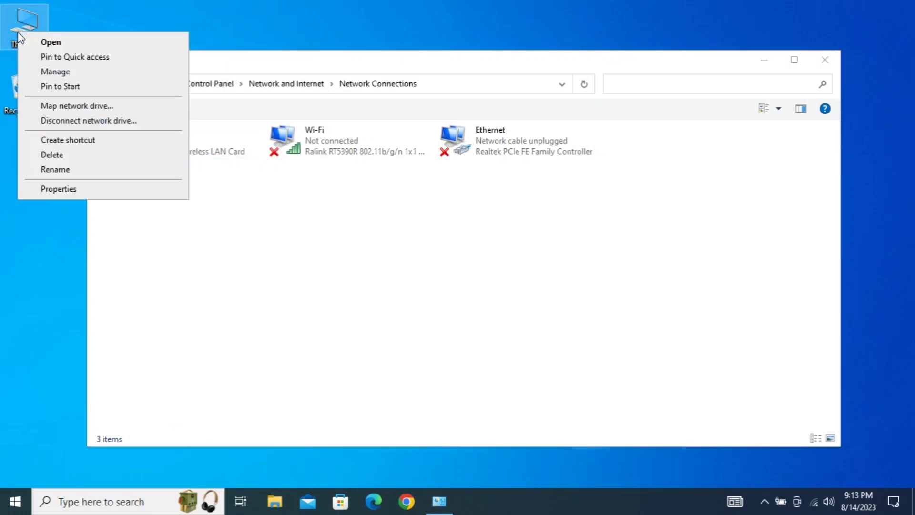
{"action": "left_click", "coordinate": [55, 71]}
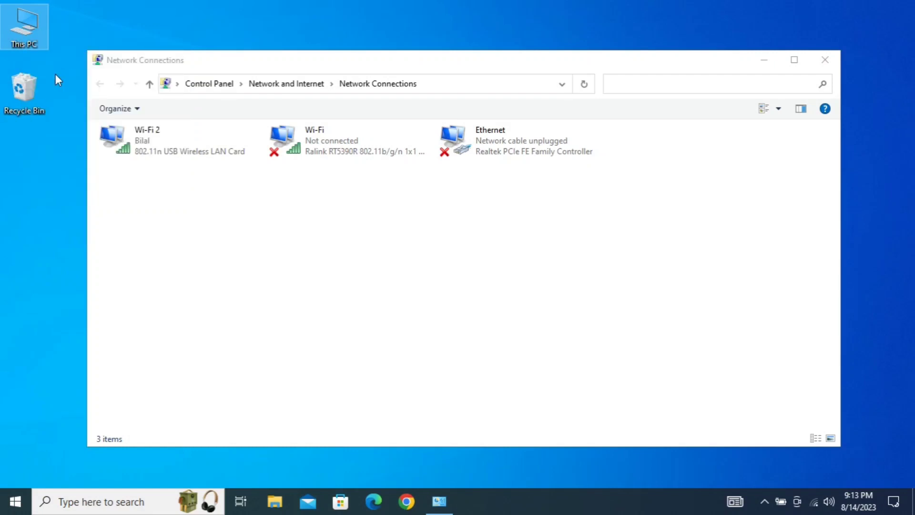
{"action": "left_click_drag", "start_coordinate": [317, 59], "coordinate": [668, 67]}
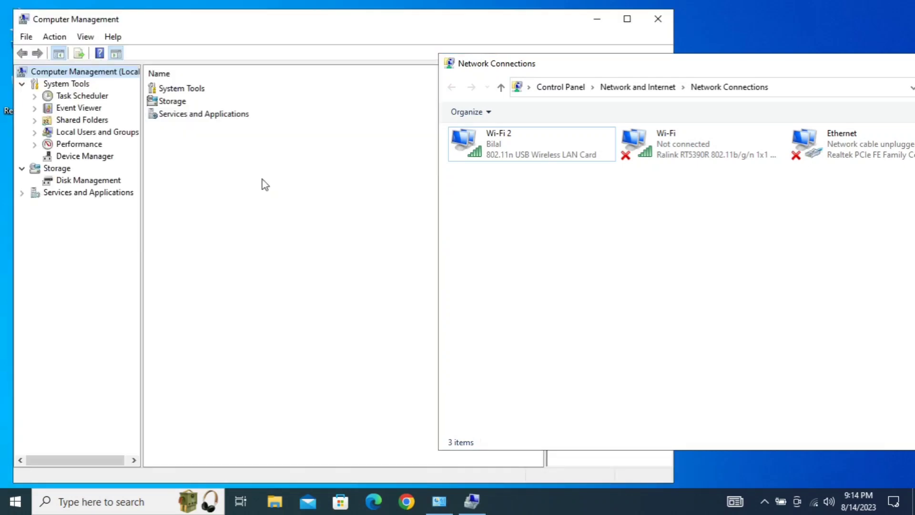
{"action": "left_click", "coordinate": [81, 160]}
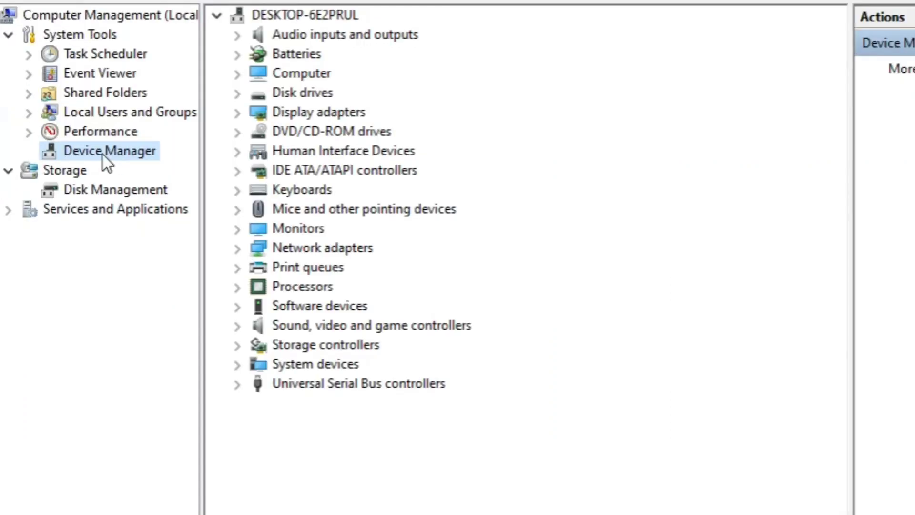
{"action": "left_click", "coordinate": [237, 365]}
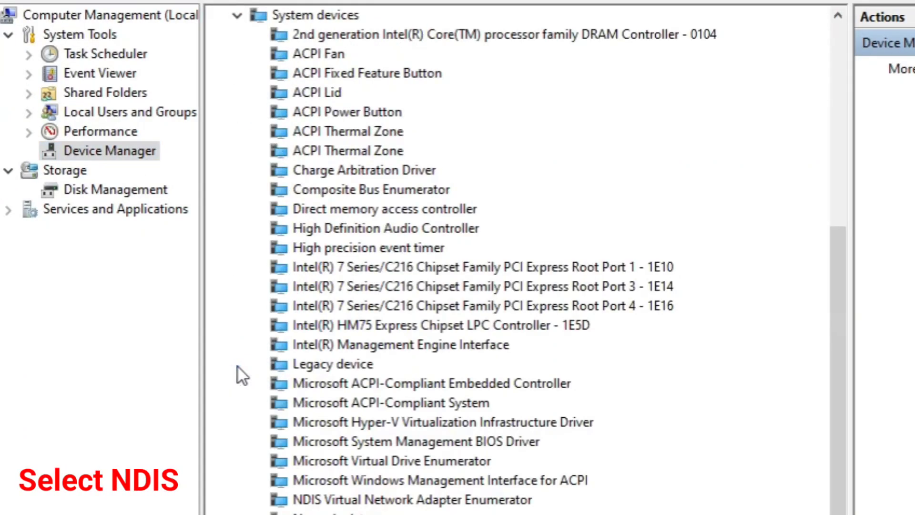
- Open the NDIS Virtual Network Adapter Enumerator's properties and start updating its driver
{"action": "double_click", "coordinate": [286, 498]}
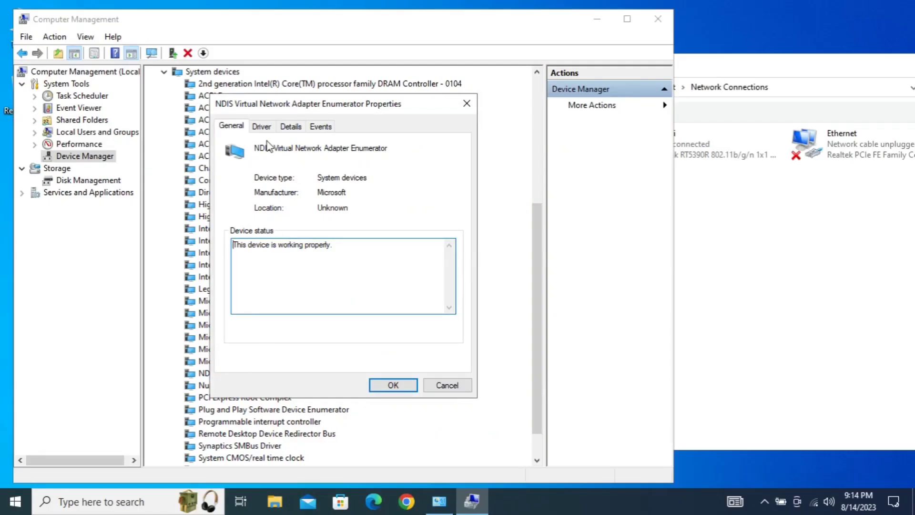
{"action": "left_click", "coordinate": [261, 127]}
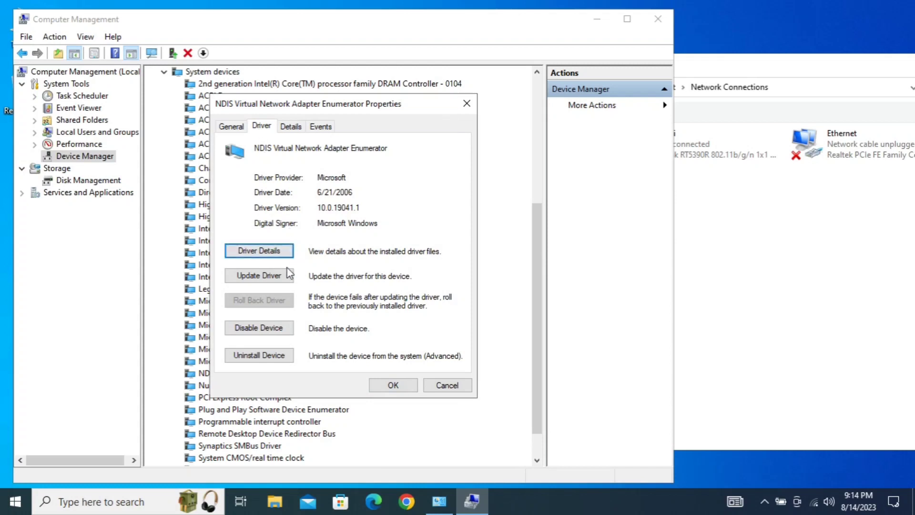
{"action": "left_click", "coordinate": [273, 280]}
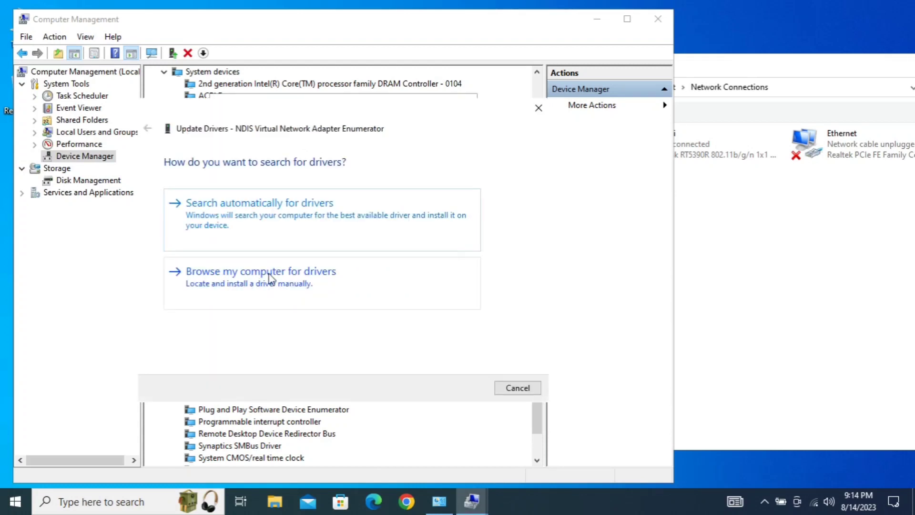
- Install the NDIS Virtual Network Adapter Enumerator driver from the list of available drivers on the computer, then close the dialogs
{"action": "left_click", "coordinate": [270, 278]}
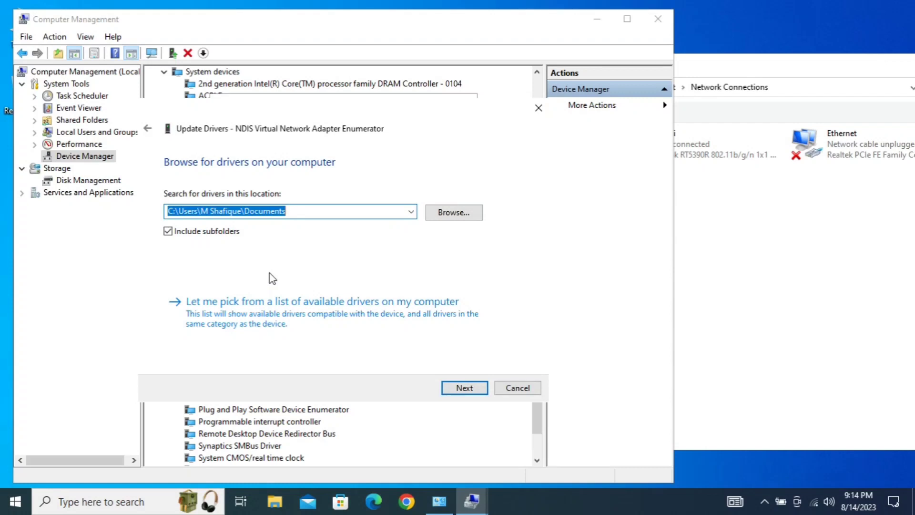
{"action": "left_click", "coordinate": [282, 314]}
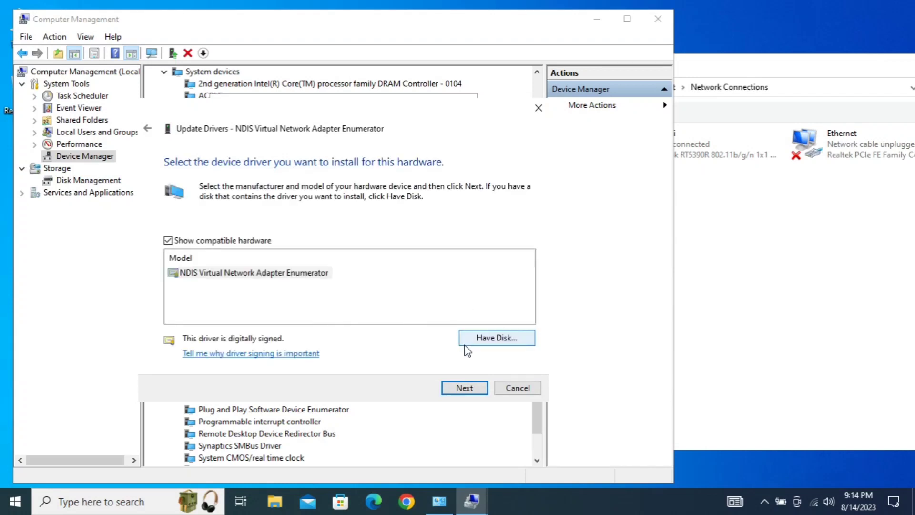
{"action": "left_click", "coordinate": [280, 279]}
{"action": "left_click", "coordinate": [467, 388]}
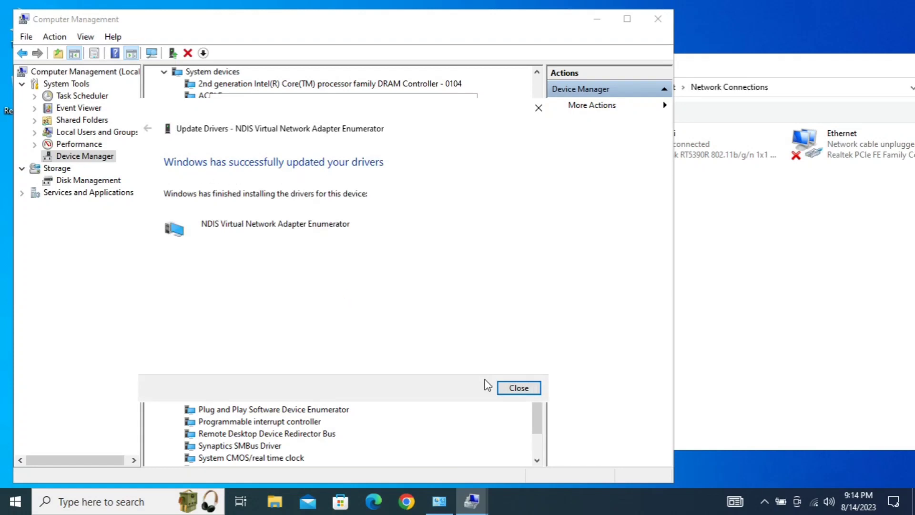
{"action": "left_click", "coordinate": [516, 388]}
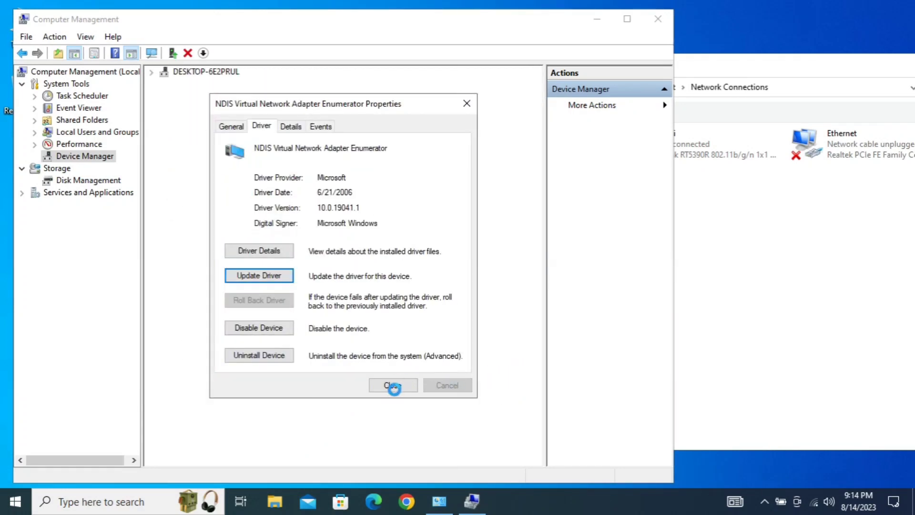
{"action": "left_click", "coordinate": [392, 385]}
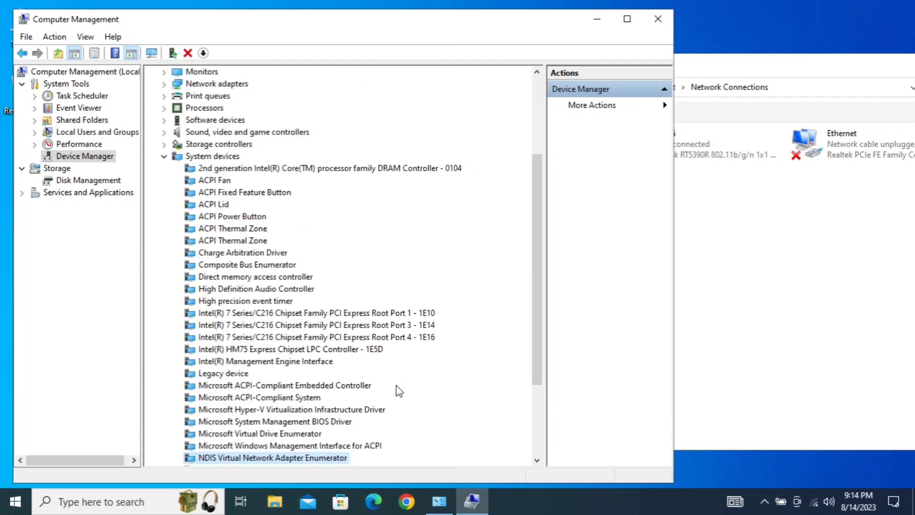
- Close Computer Management and move the Network Connections window back toward the centre of the screen
{"action": "left_click", "coordinate": [653, 22]}
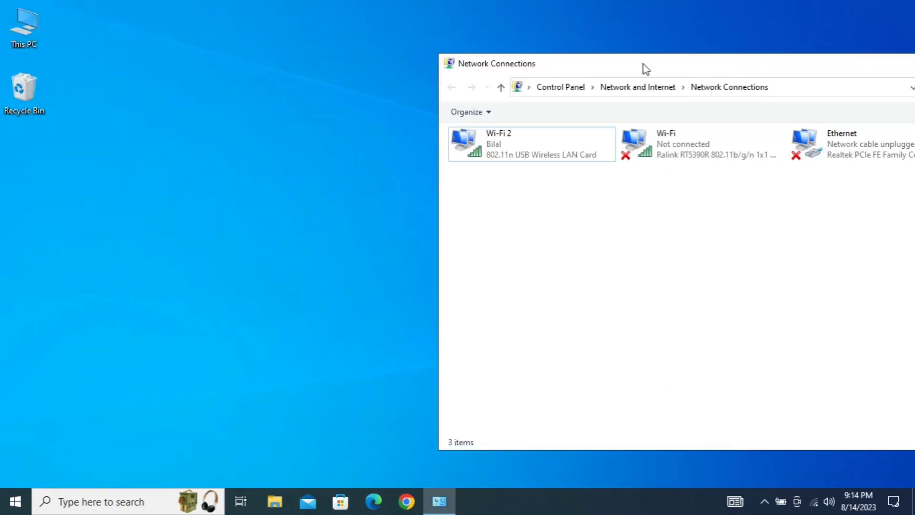
{"action": "left_click_drag", "start_coordinate": [639, 67], "coordinate": [363, 67]}
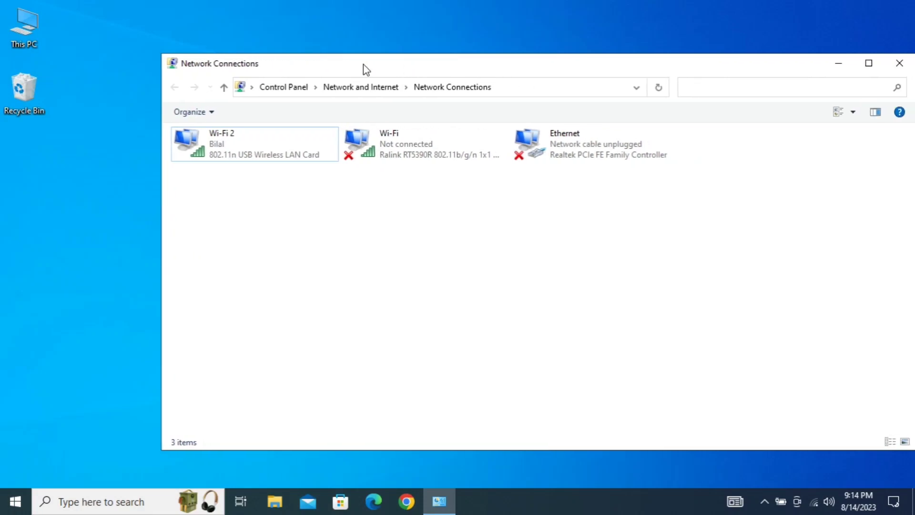